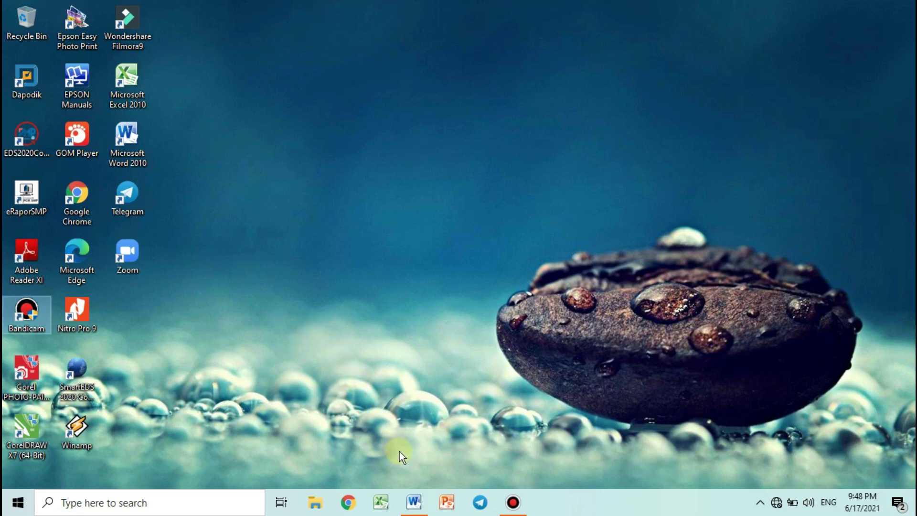
- Restore the 'OTOMATIS PENOMORAN DI WORD' document window from the taskbar
left_click(417, 500)
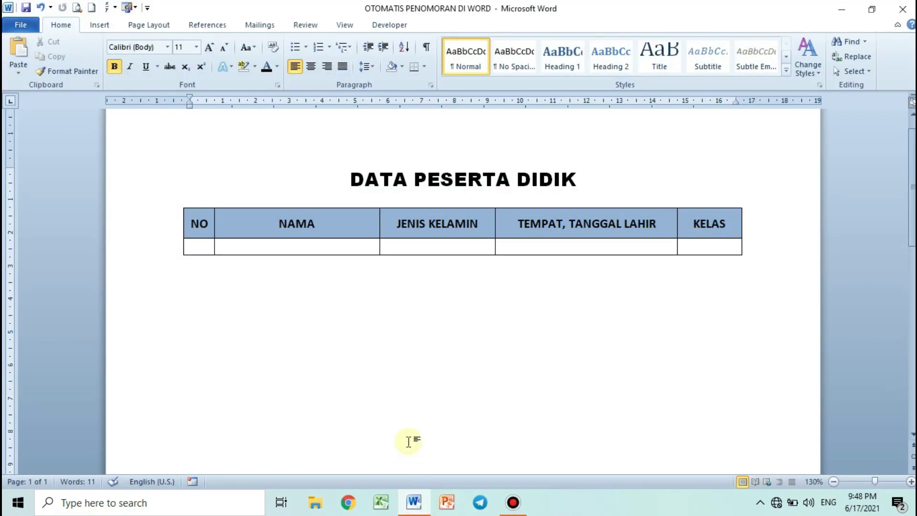
left_click(298, 313)
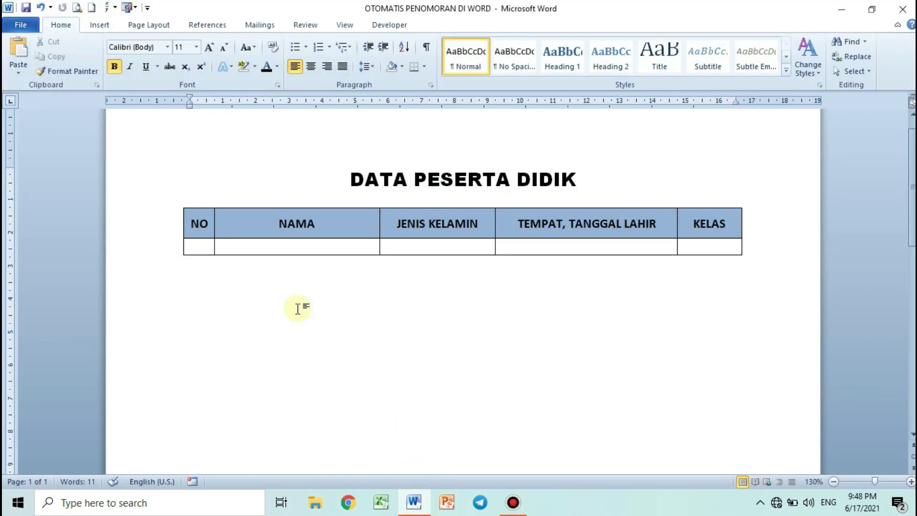
mouse_move(296, 246)
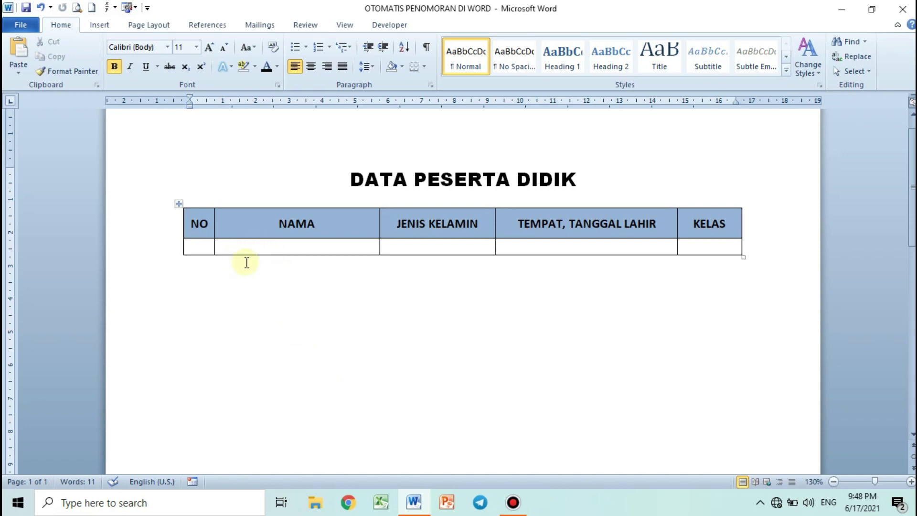
left_click(198, 245)
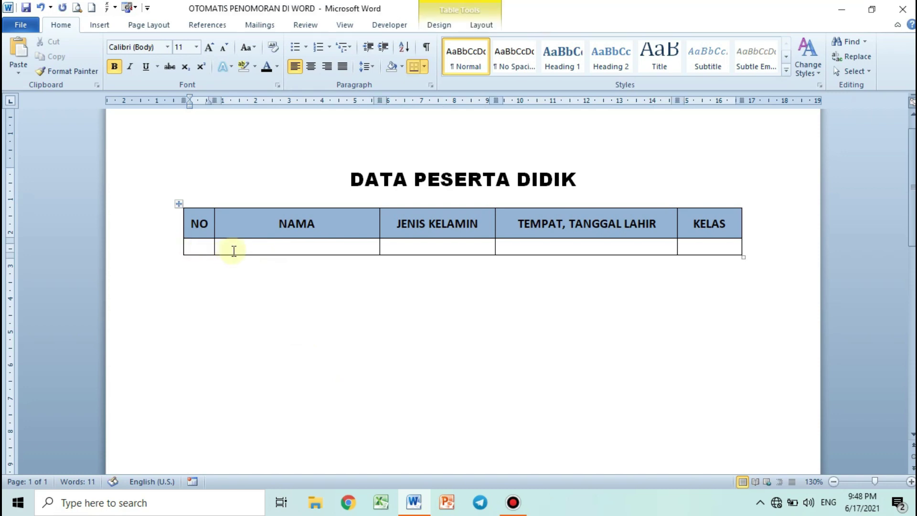
type("1")
left_click(717, 250)
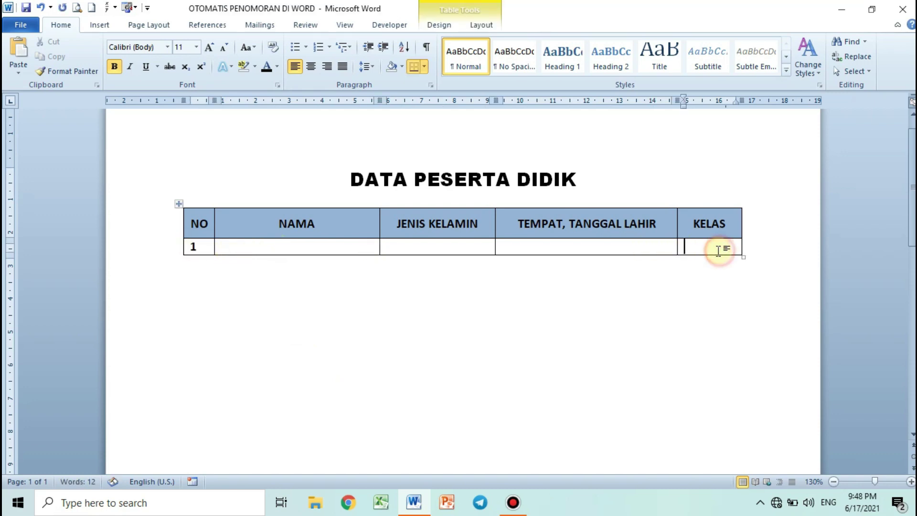
key("Tab")
left_click(194, 263)
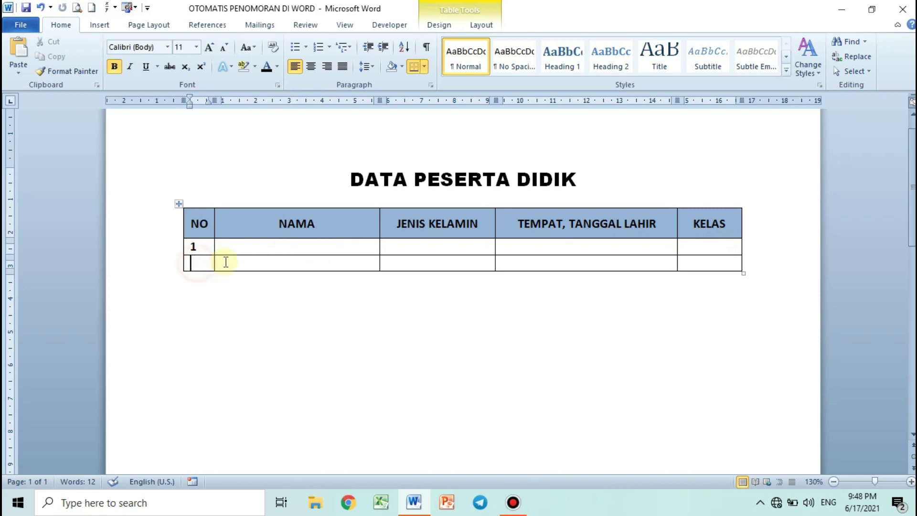
type("2")
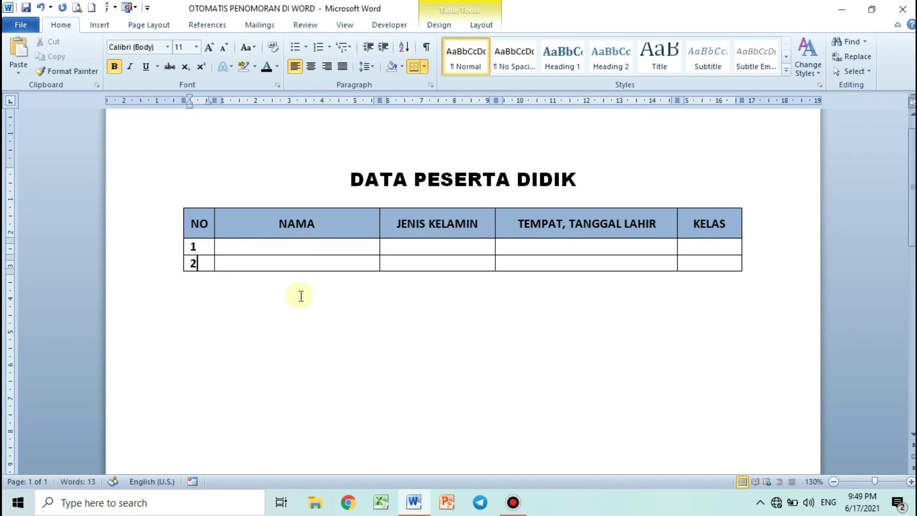
key("ctrl+z")
key("ctrl+z")
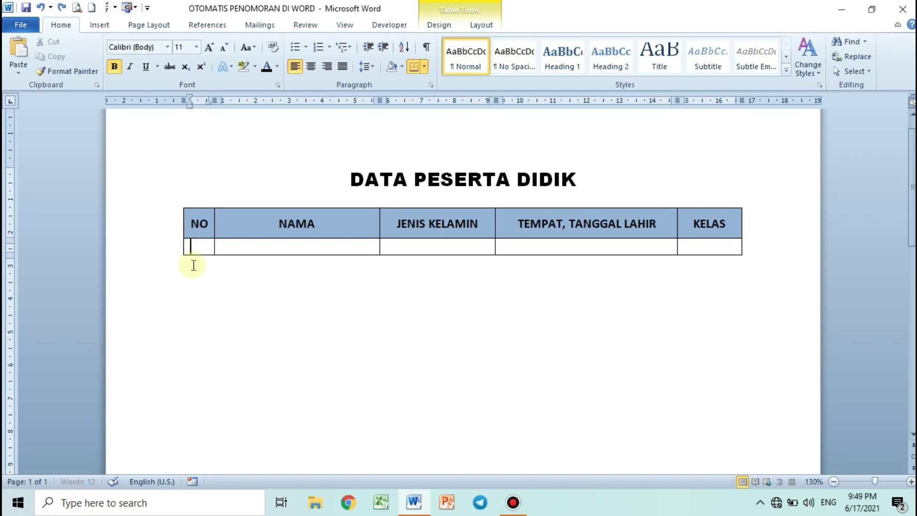
- Apply non-bold '1. 2. 3.' numbering to the first NO cell with no indent
left_click(115, 66)
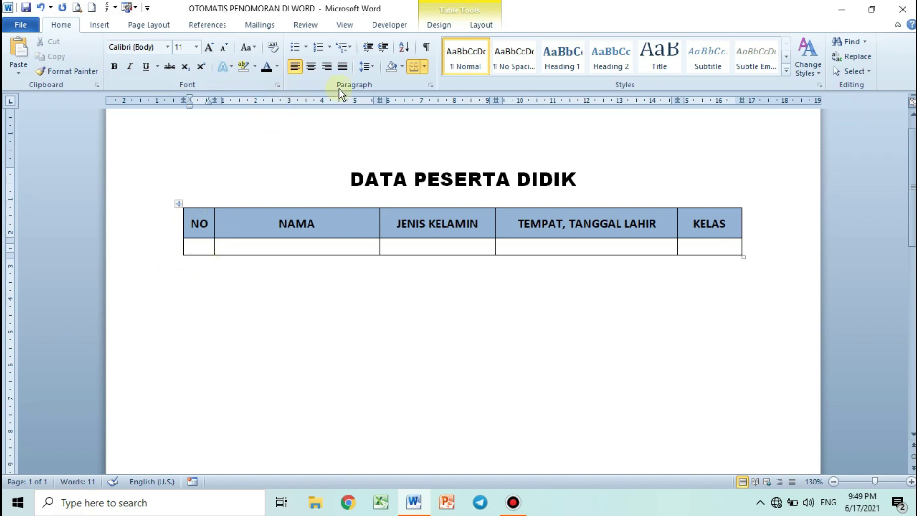
left_click(328, 46)
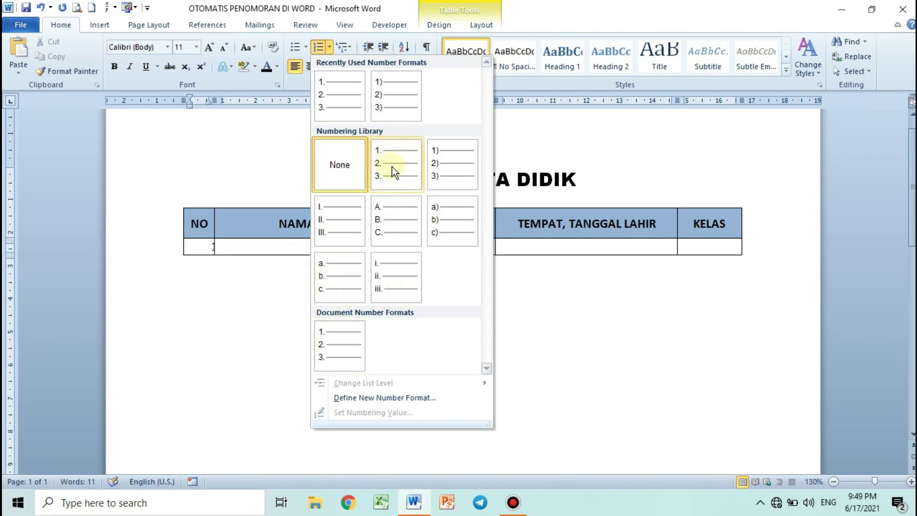
left_click(393, 167)
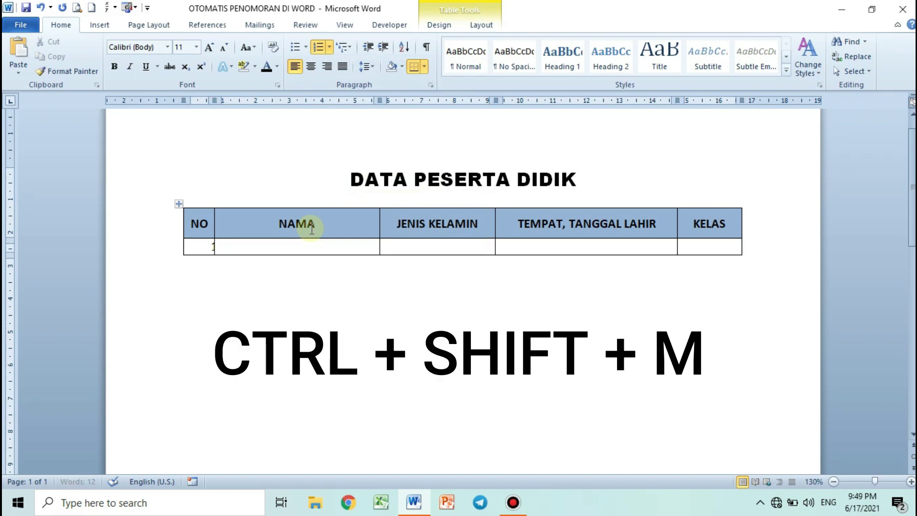
key("ctrl+shift+m")
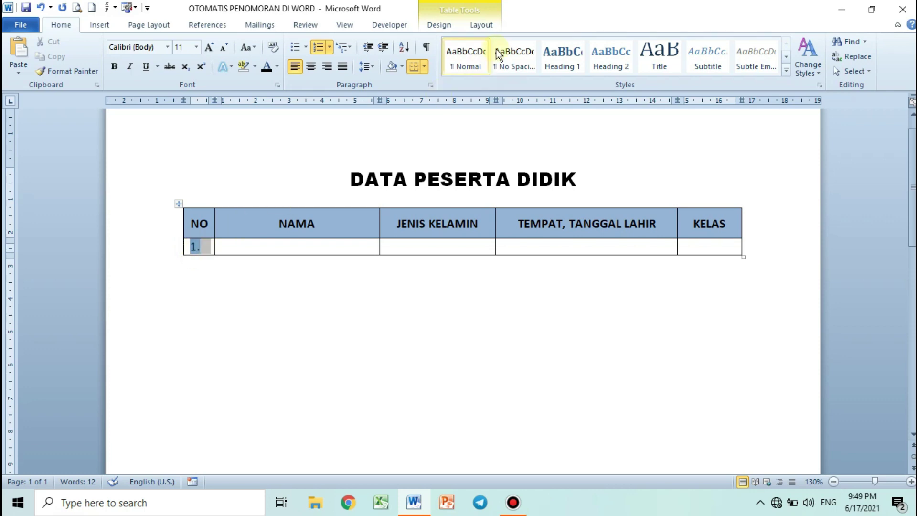
- Insert nine rows below from Table Layout so NO cells number 2. through 10
left_click(493, 26)
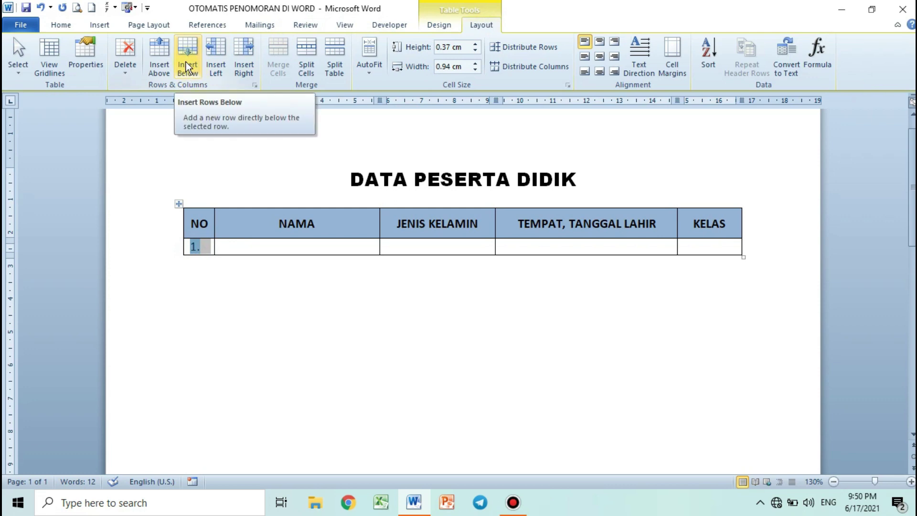
left_click(186, 63)
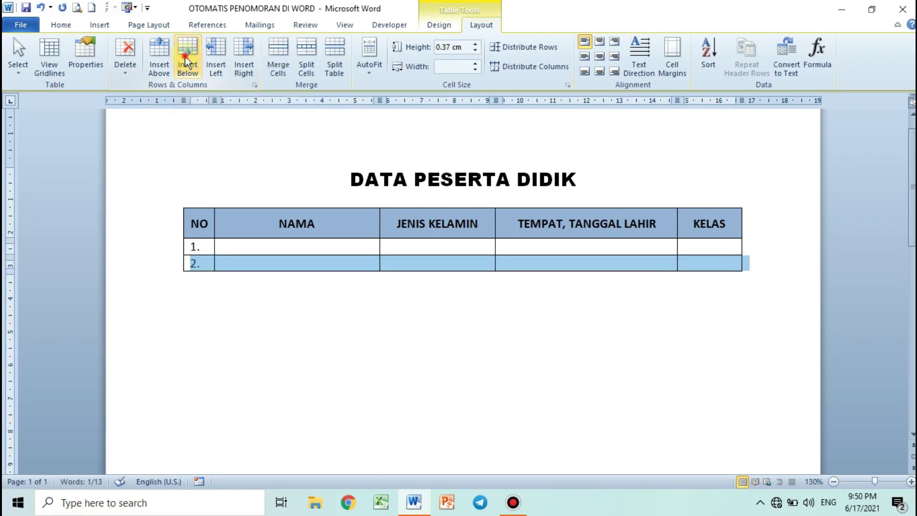
left_click(186, 61)
left_click(186, 62)
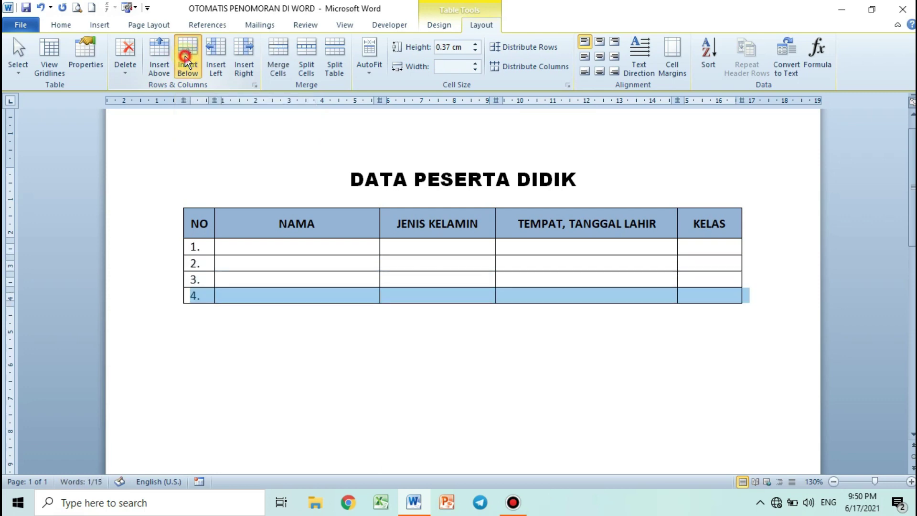
left_click(186, 61)
left_click(186, 61)
left_click(187, 61)
left_click(185, 61)
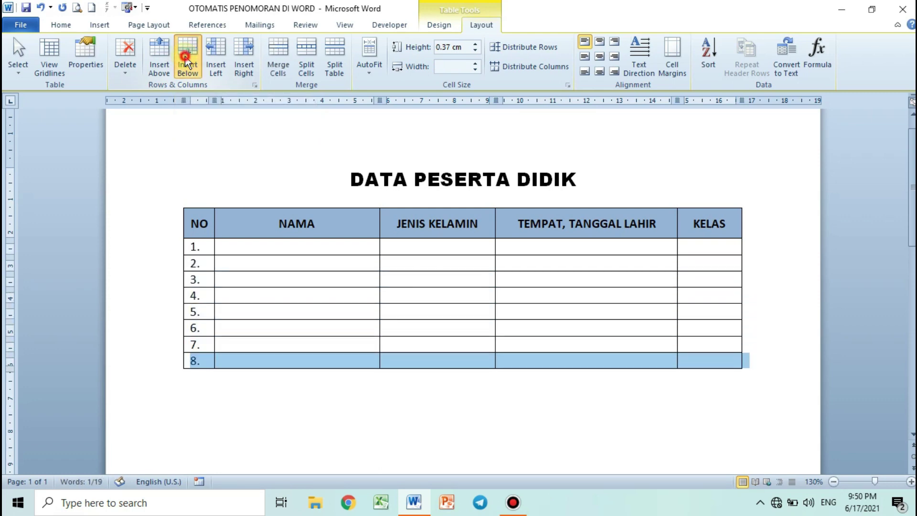
left_click(185, 61)
left_click(185, 61)
mouse_move(206, 255)
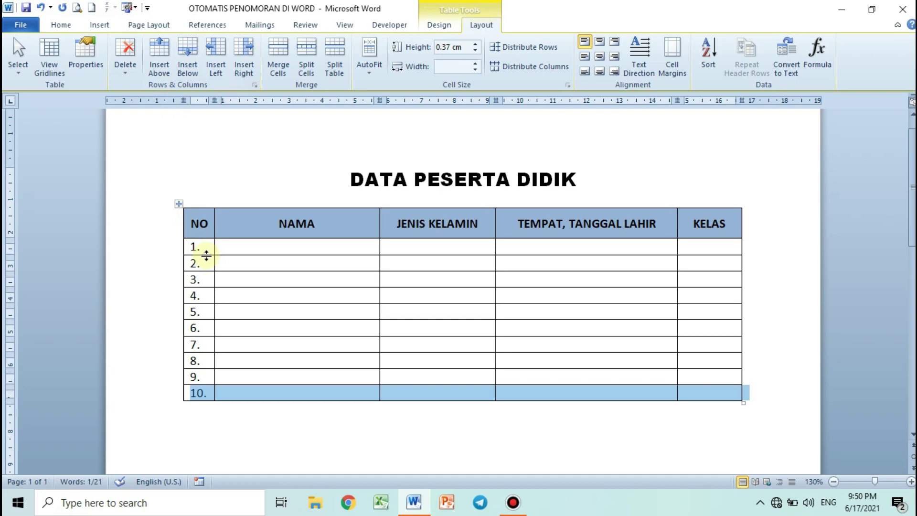
left_click(241, 411)
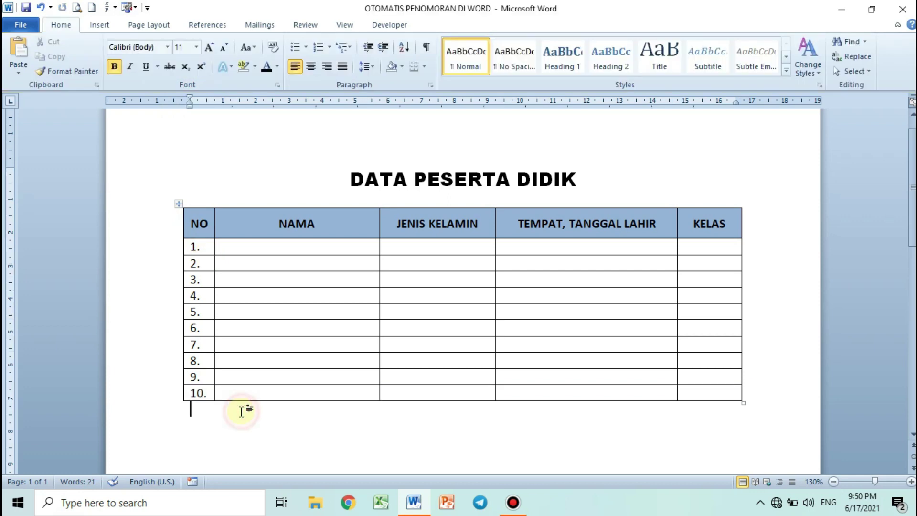